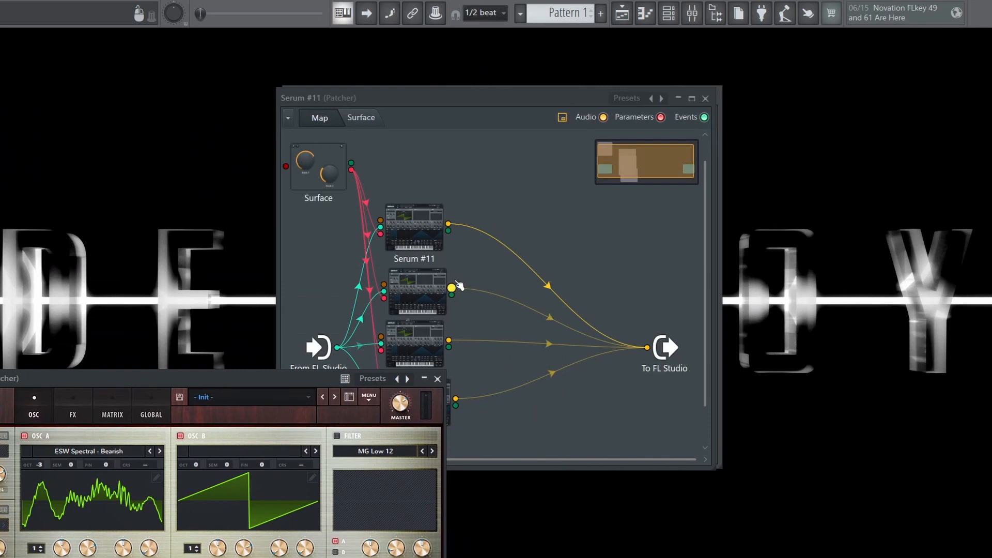
Bring the full Serum #11 window into view and review its oscillator and effects settings.
left_click_drag(327, 373, 209, 362)
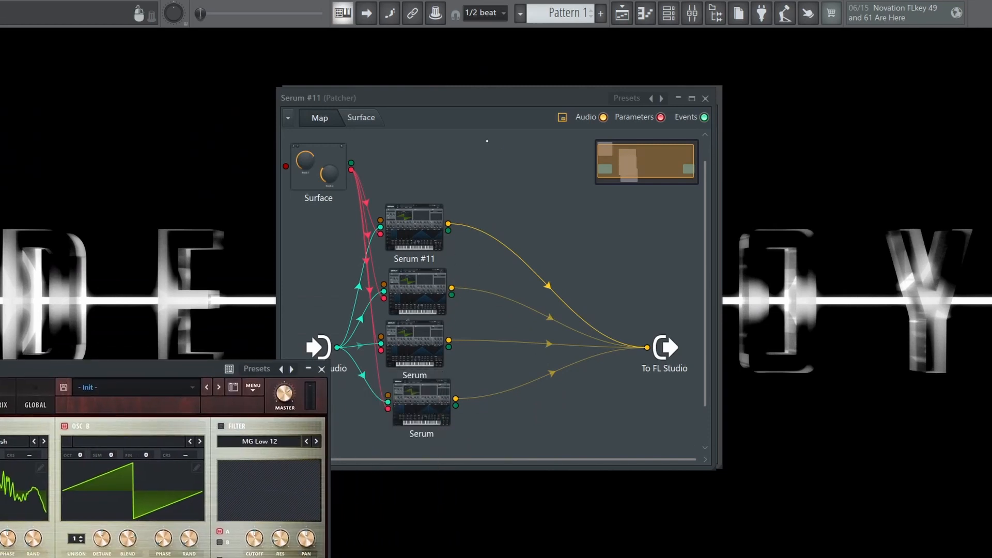
left_click_drag(66, 361, 492, 49)
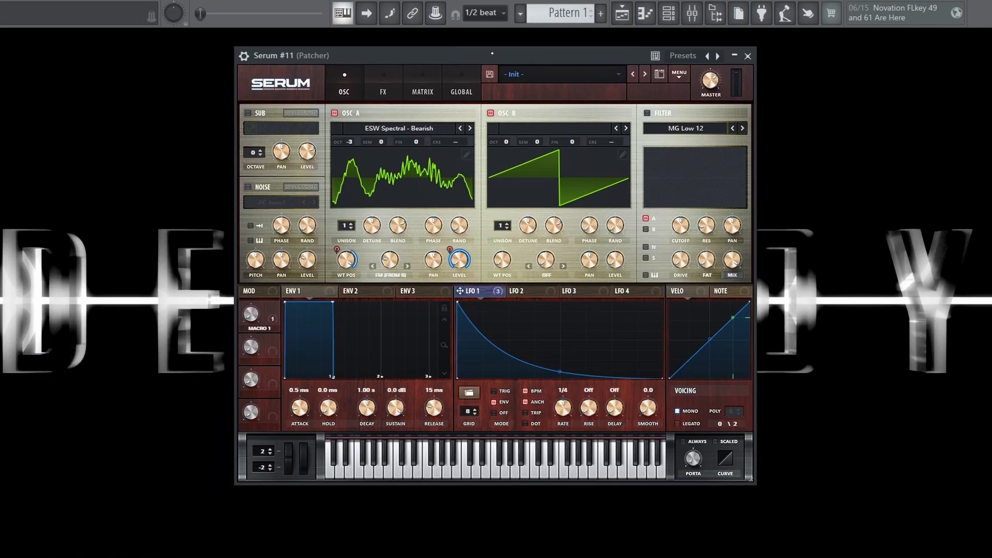
left_click(378, 93)
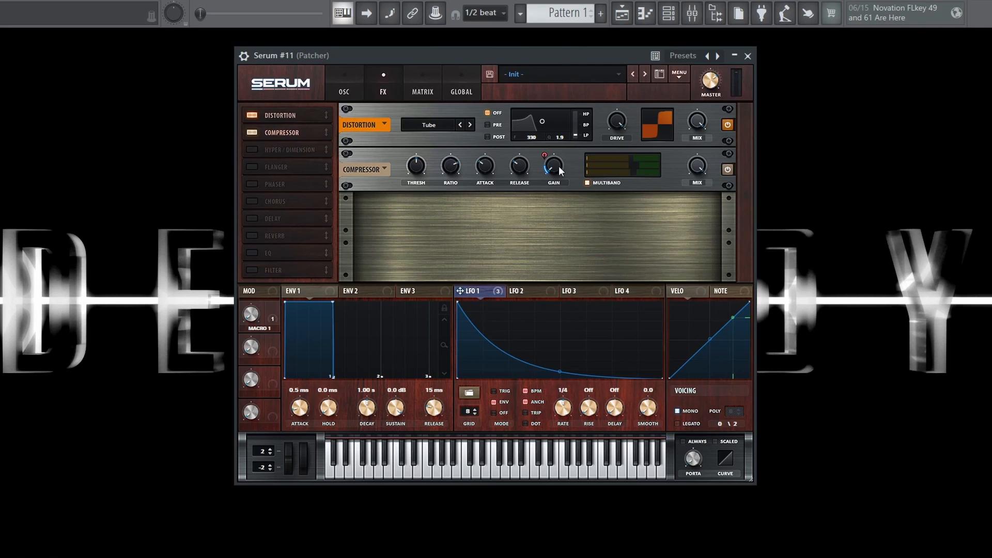
left_click(345, 77)
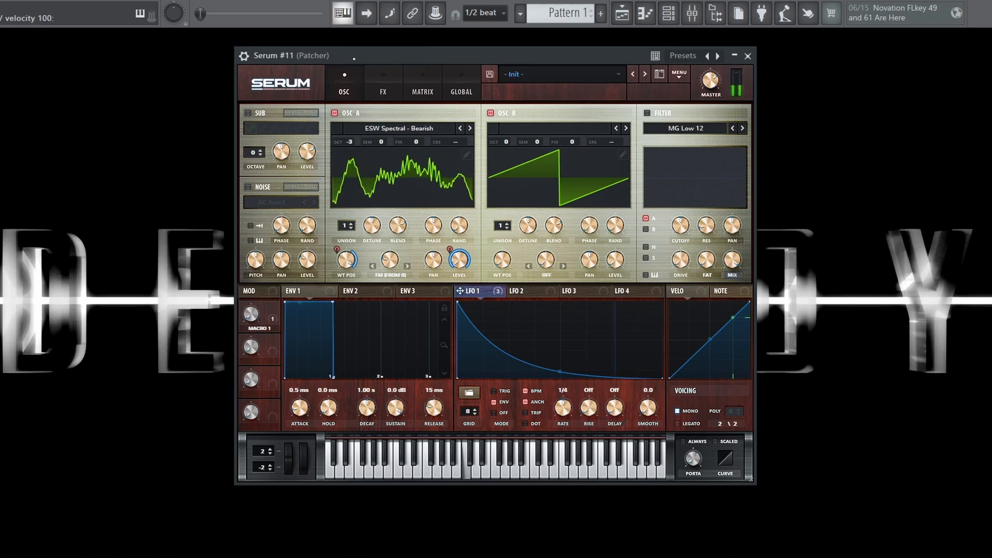
left_click(748, 55)
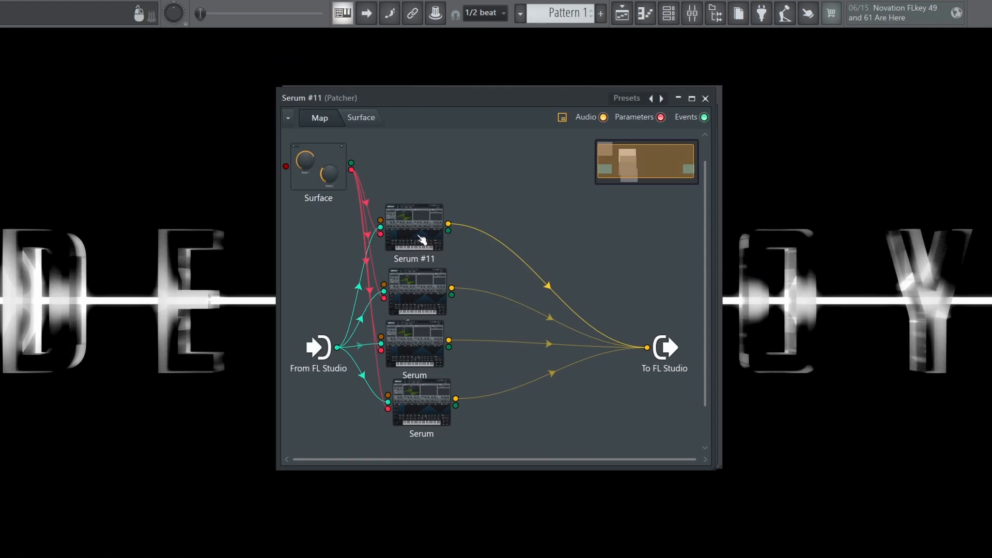
Reopen Serum #11 and browse oscillator A's wavetables to the Spectral folder of Echo Sound Works Core Tables.
double_click(421, 238)
left_click(389, 128)
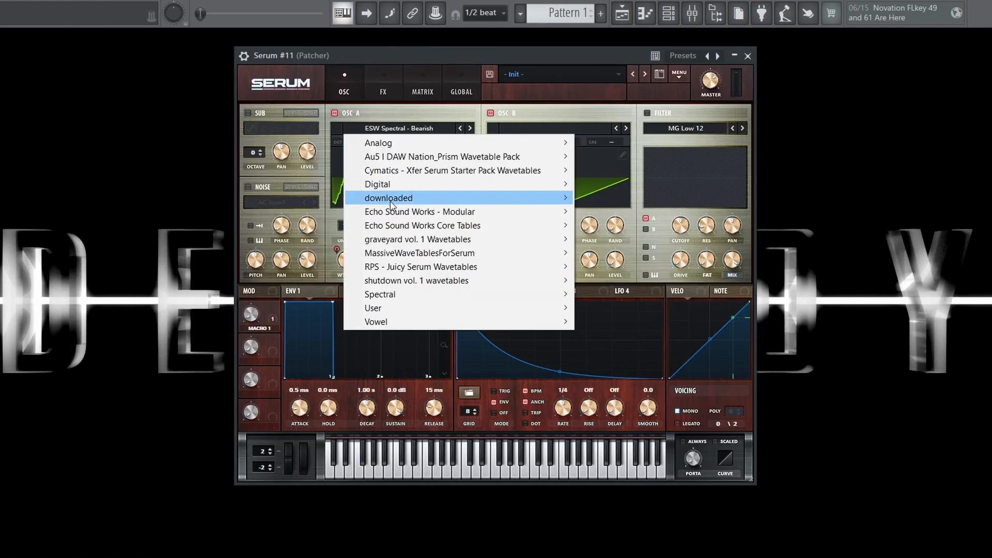
mouse_move(391, 232)
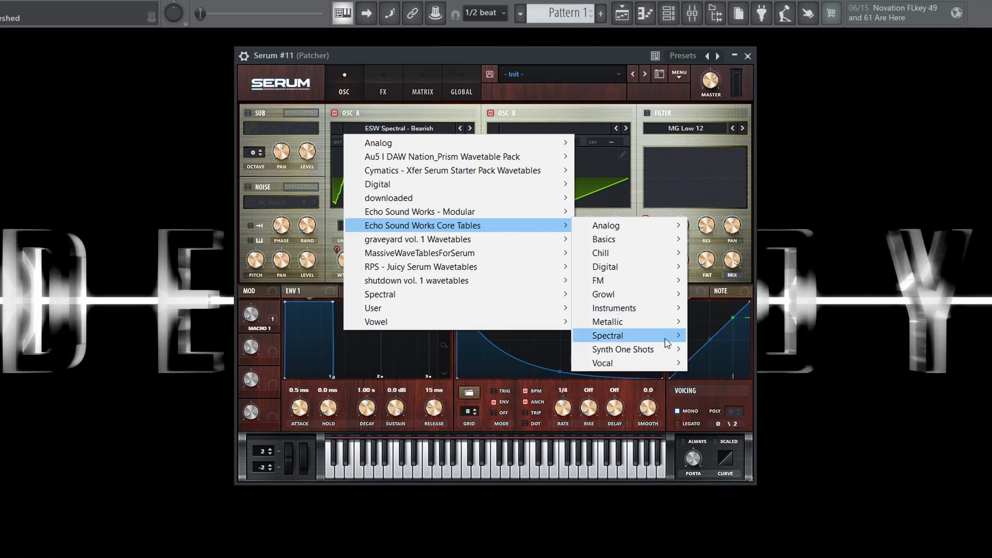
mouse_move(674, 337)
left_click(708, 335)
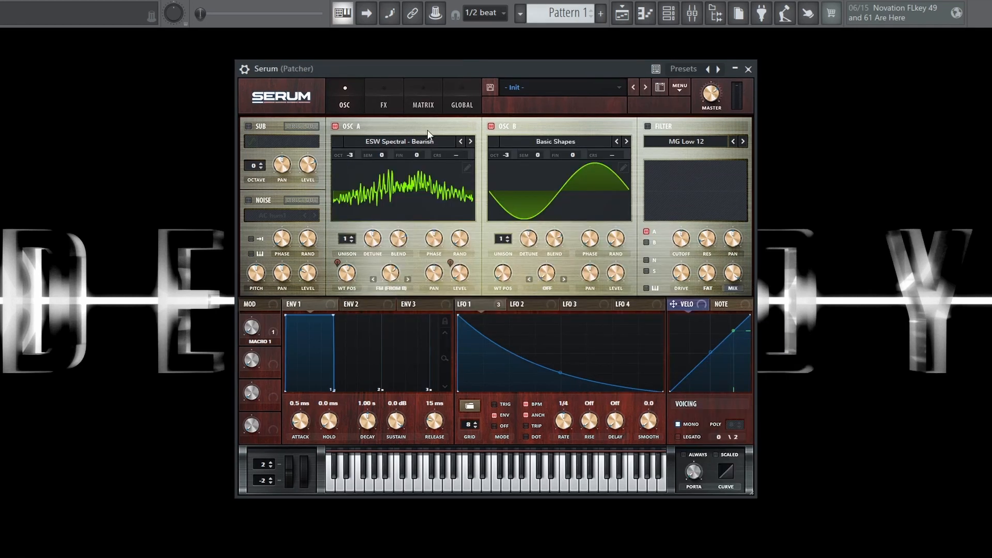
Review the oscillator settings of the lowest Serum in the map, with ESW Spectral - Bearish and Basic Shapes.
left_click(748, 70)
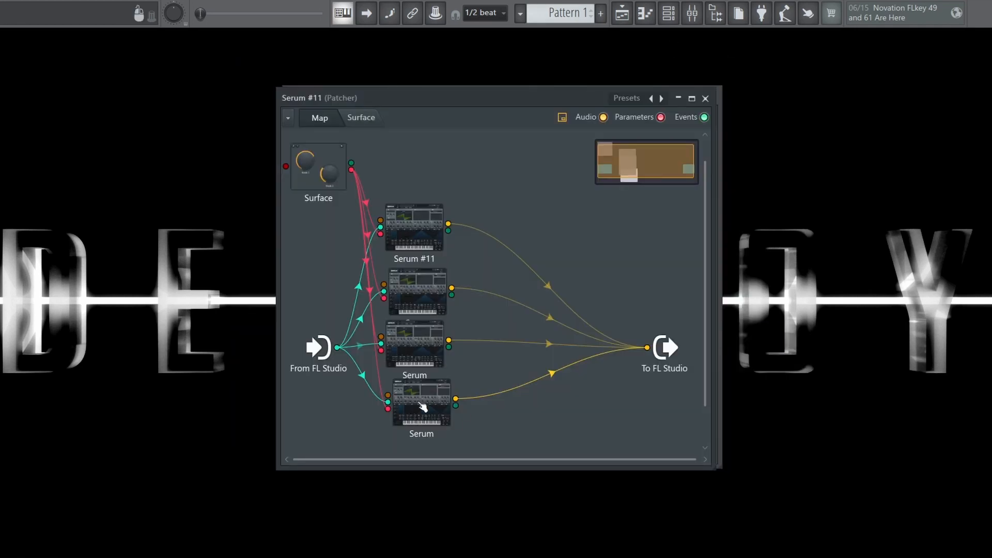
double_click(421, 405)
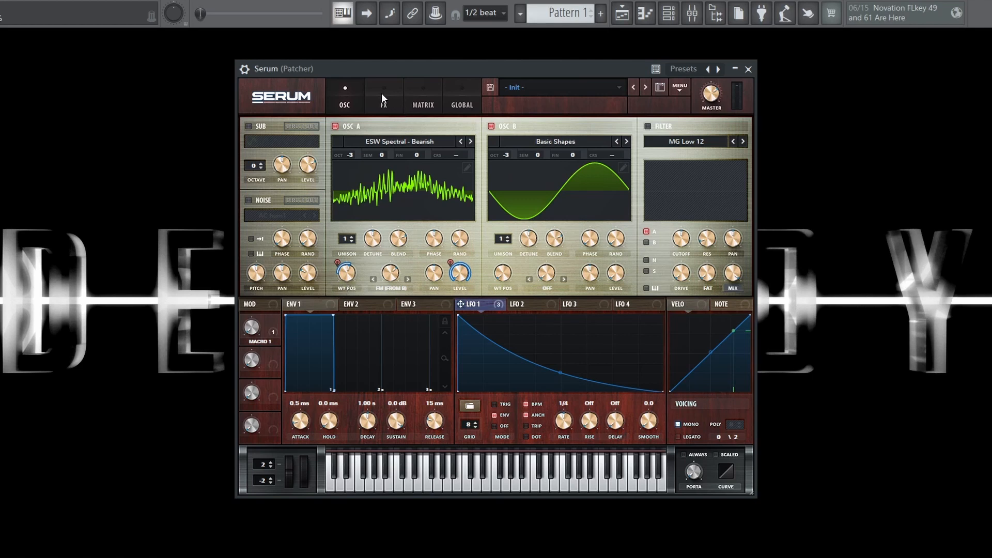
left_click(748, 69)
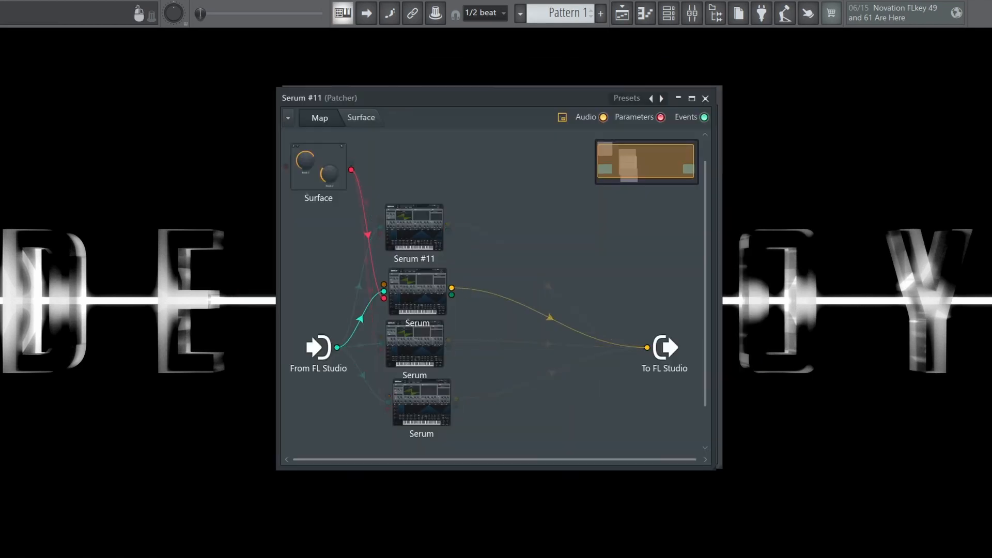
Open the second Serum in the map and examine oscillator A's wavetable and the available wavetable folders.
double_click(420, 281)
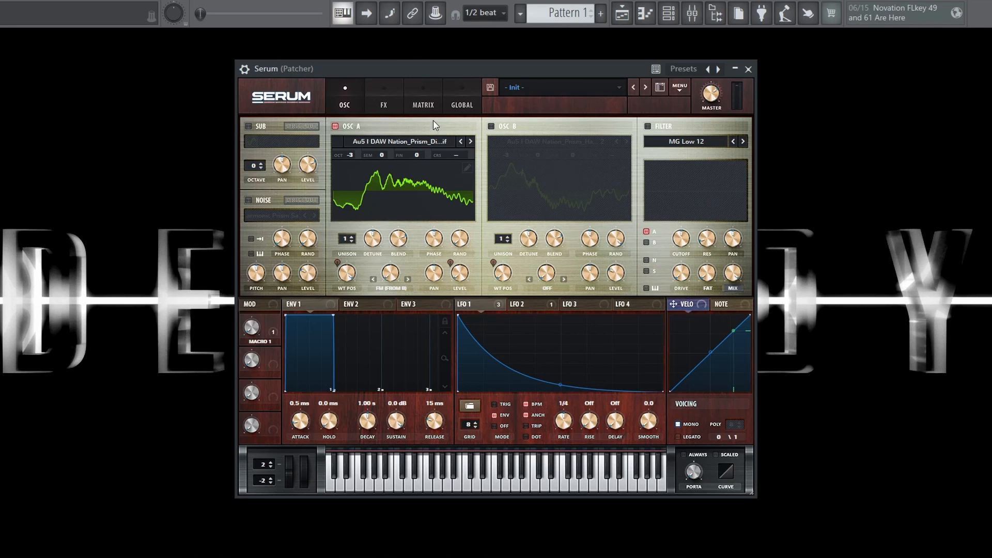
left_click(379, 142)
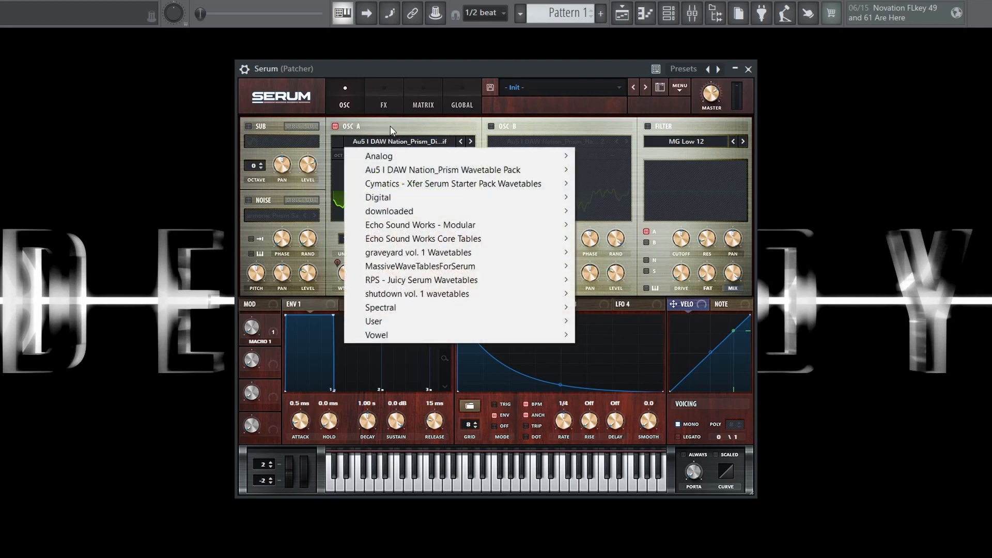
left_click(387, 120)
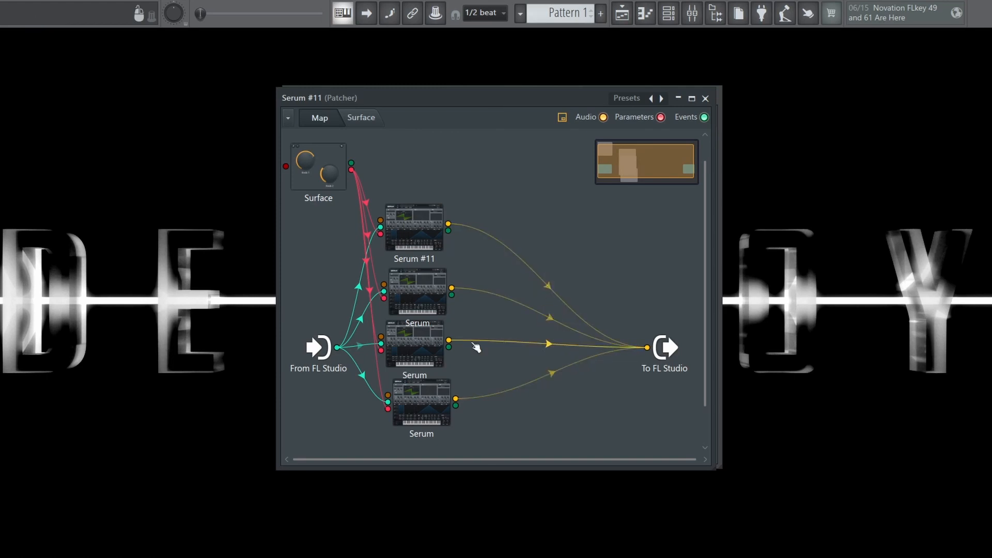
Open the third Serum in the map and audition its sound with several low notes.
double_click(434, 354)
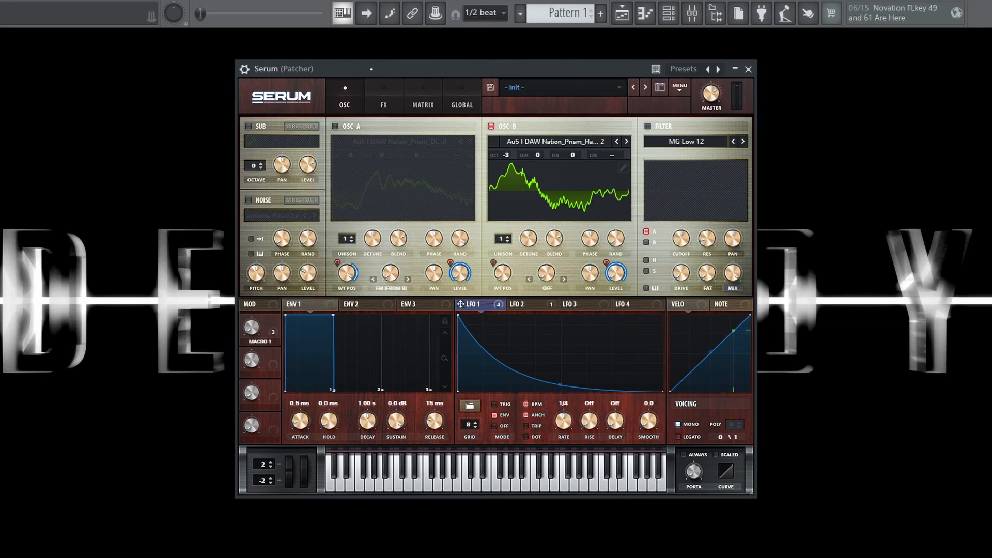
key("z")
key("z")
key("z")
key("z")
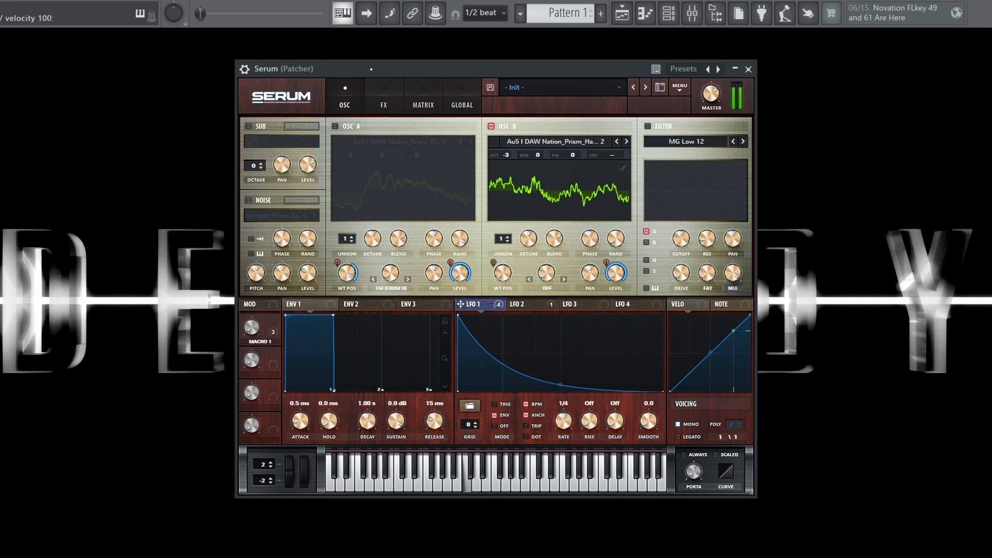
key("x")
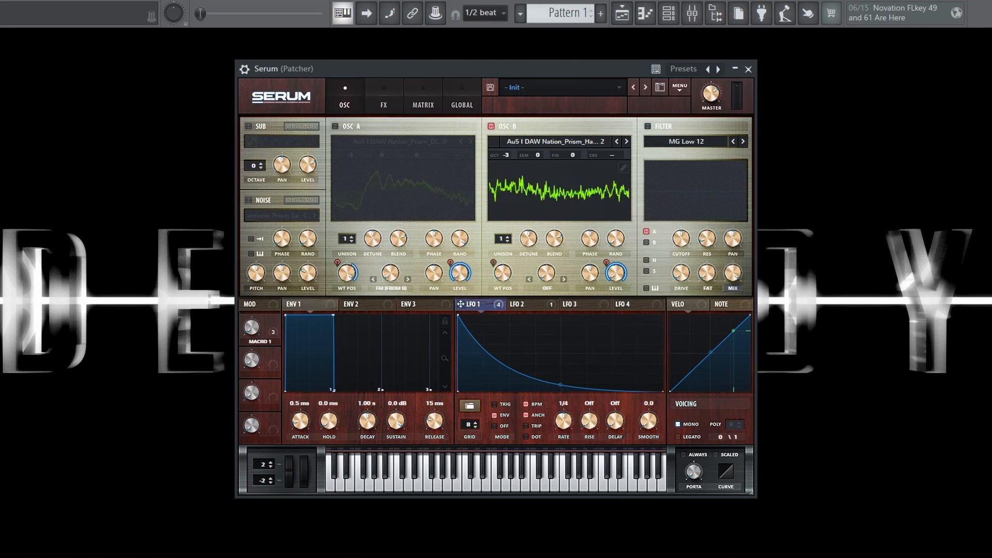
Restore the audio connections of the other three Serums to the output and audition all four layers together.
left_click(545, 318)
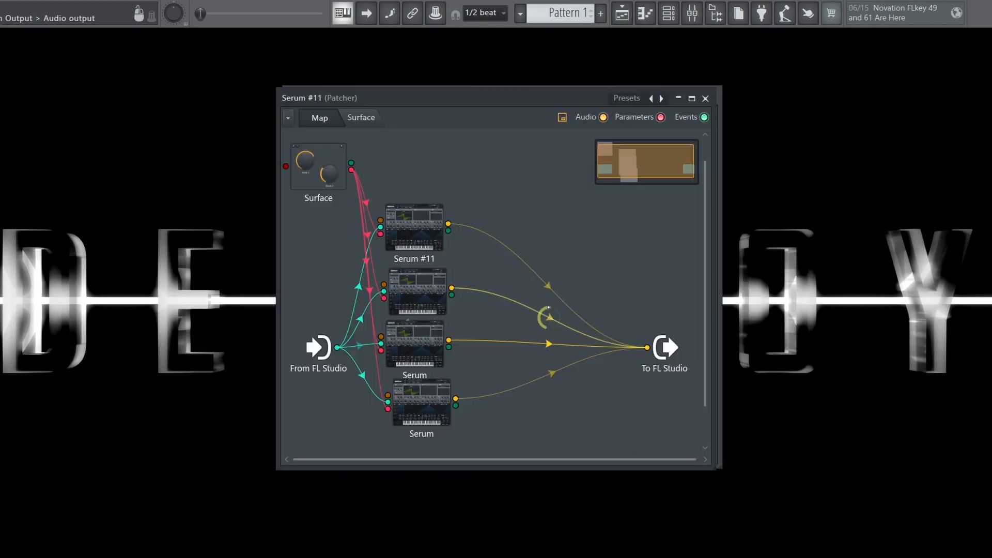
left_click(547, 286)
left_click(549, 373)
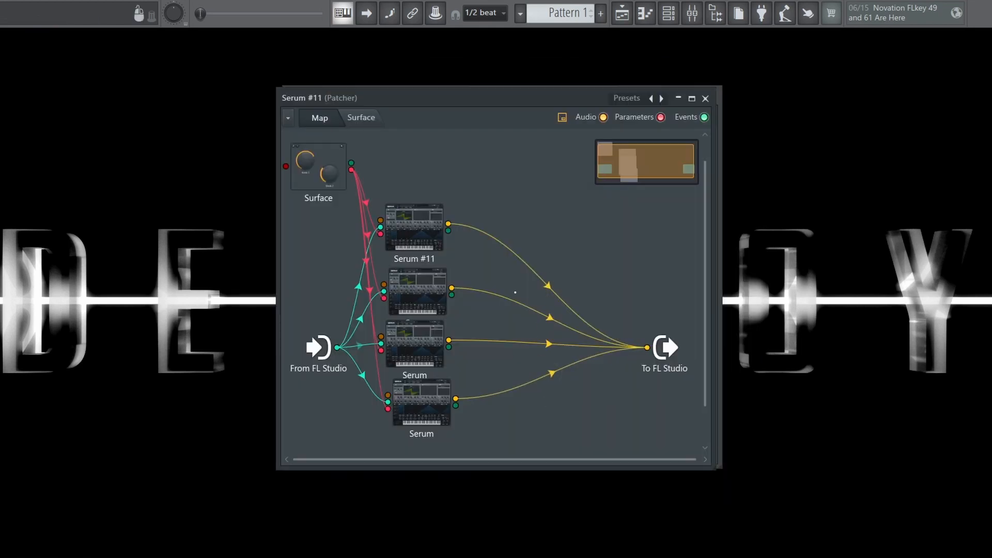
key("z")
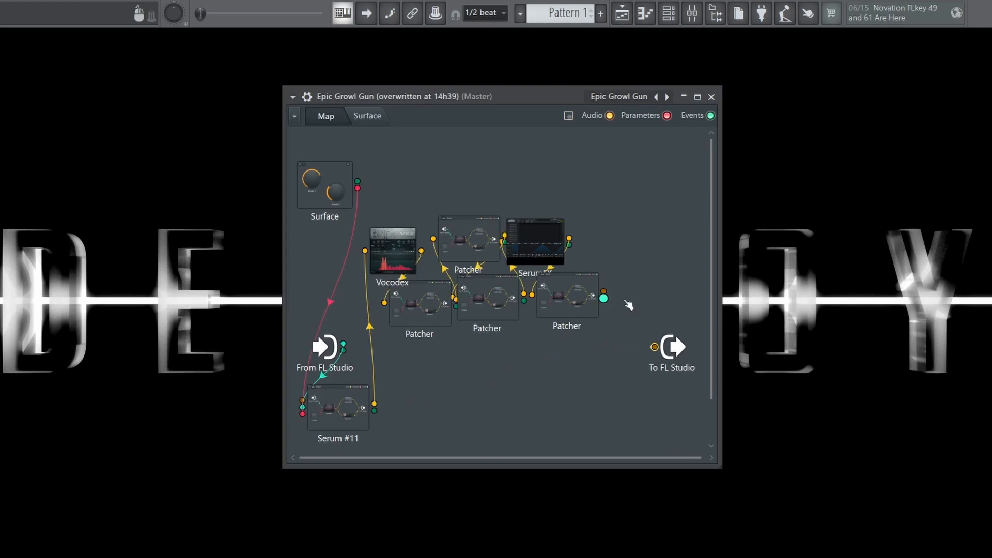
Reposition the Vocodex in the Epic Growl Gun map and inspect the middle OTT inside the nested three-OTT Patcher.
left_click_drag(393, 251, 655, 327)
left_click(435, 364)
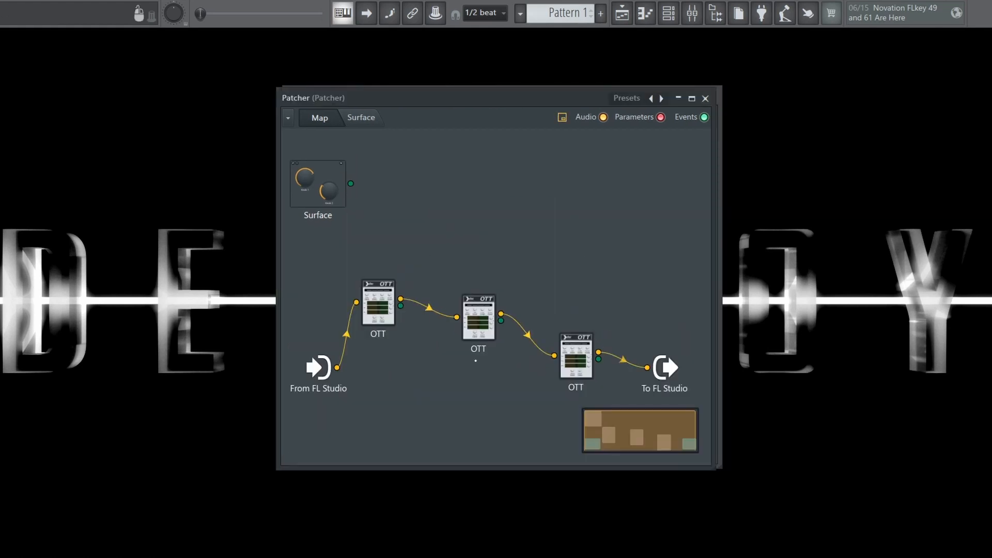
double_click(494, 324)
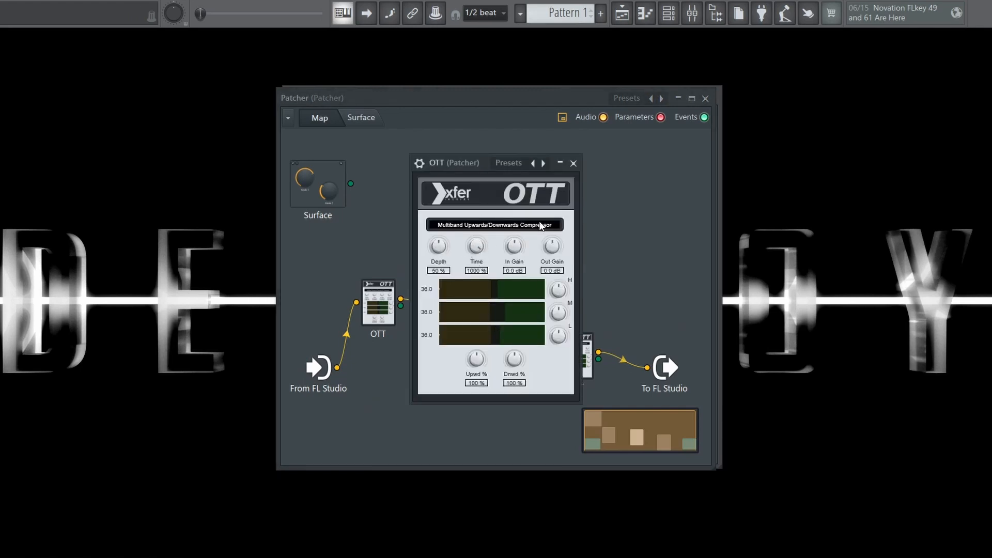
left_click(573, 164)
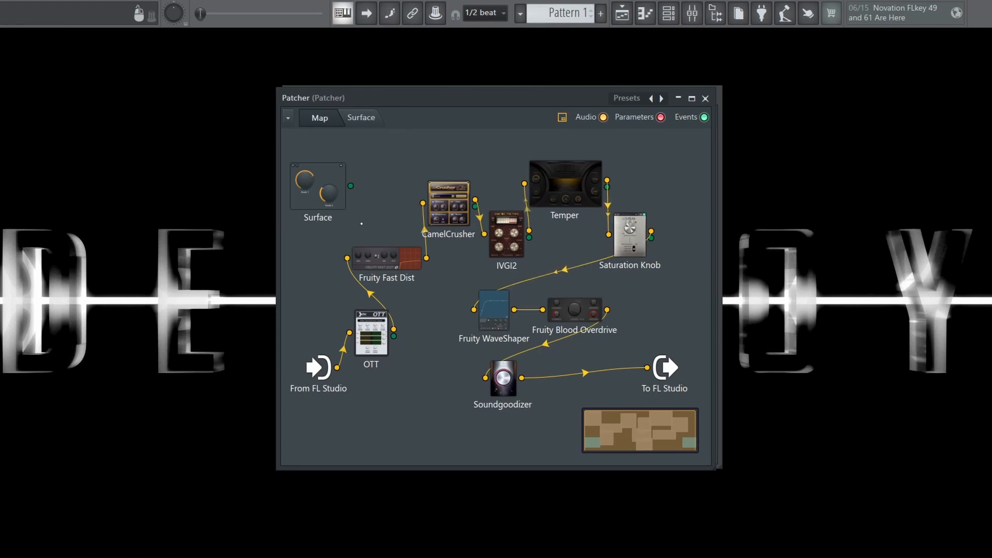
Inspect the plugins in the distortion Patcher, including Fruity Fast Dist, CamelCrusher, Fruity WaveShaper and Saturation Knob.
double_click(388, 257)
left_click(625, 234)
double_click(464, 224)
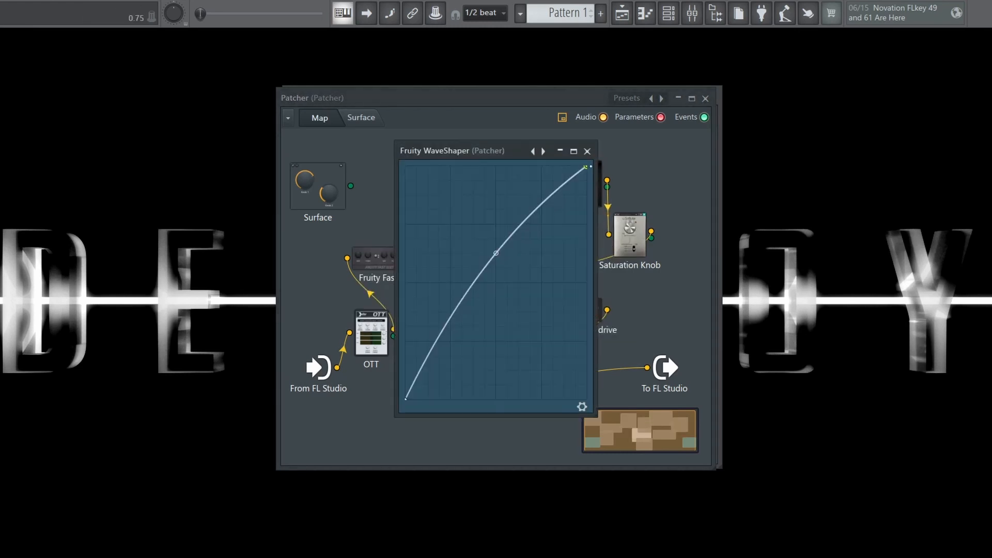
left_click(586, 152)
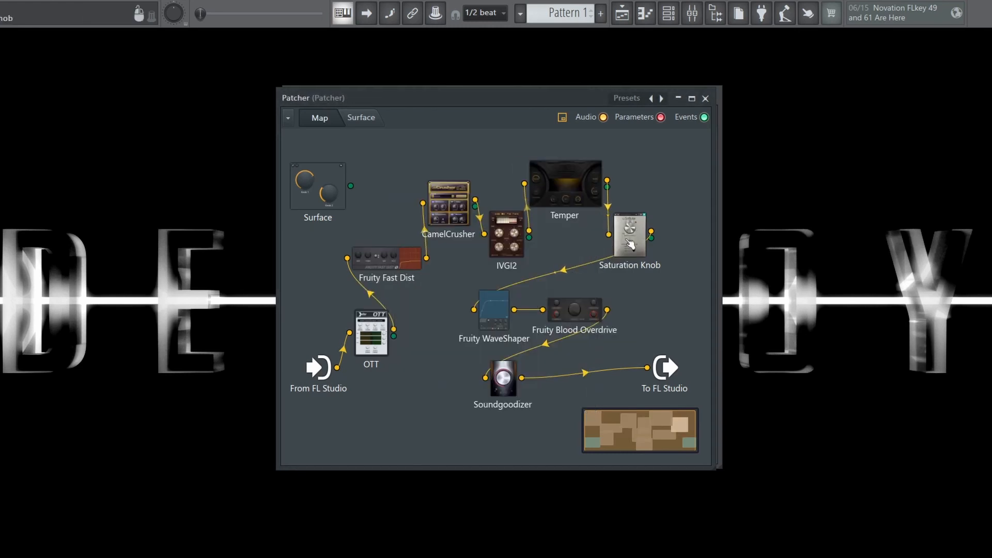
double_click(635, 244)
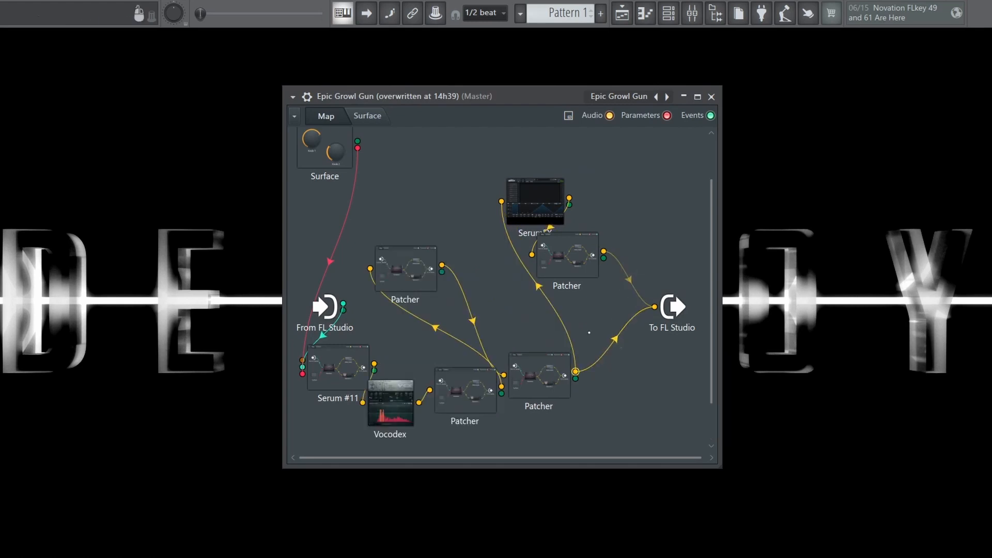
Open the frequency-splitting Patcher and inspect the Fruity parametric EQ 2 on its Everything else band.
double_click(523, 386)
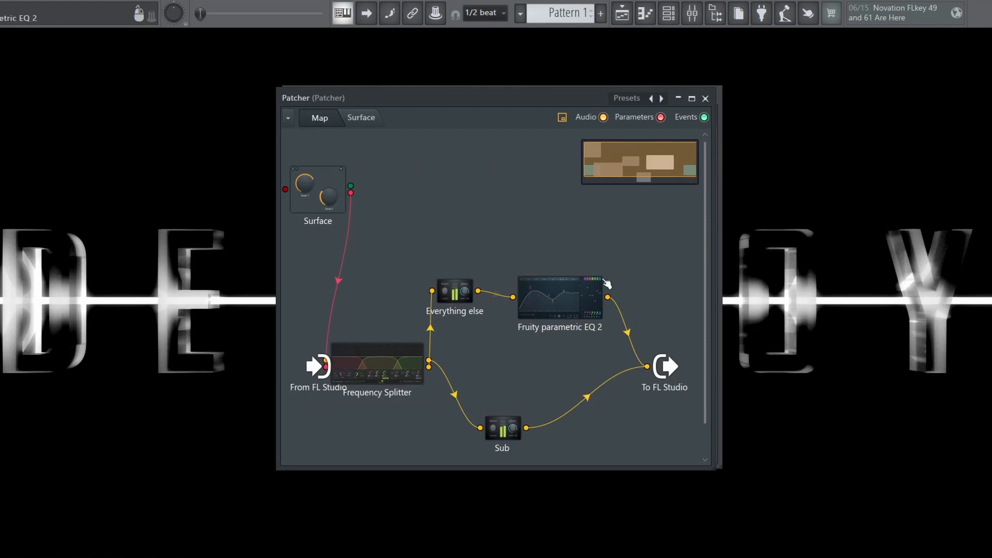
double_click(544, 304)
left_click(741, 152)
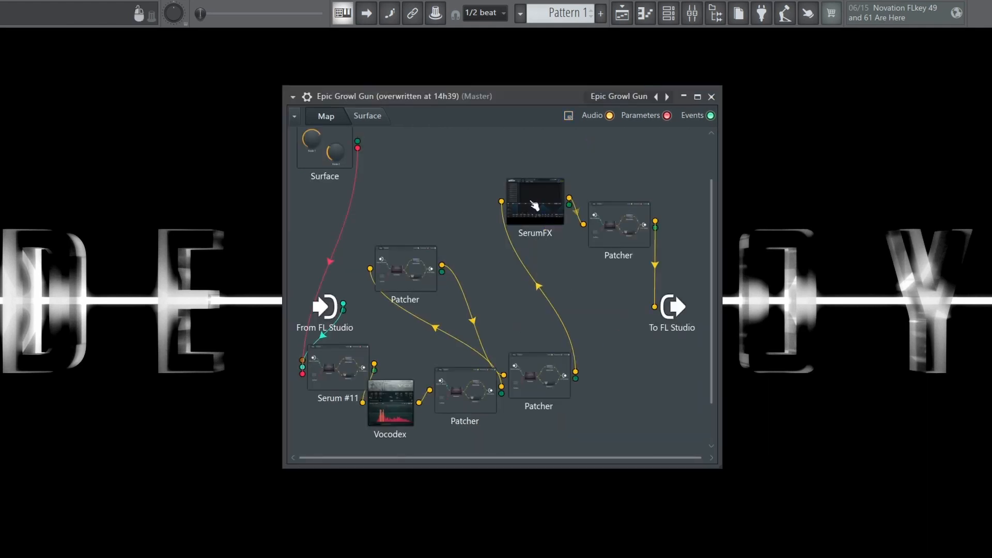
Inspect SerumFX and the side/stereo EQ inside the last Patcher before the output.
left_click(534, 206)
left_click(745, 69)
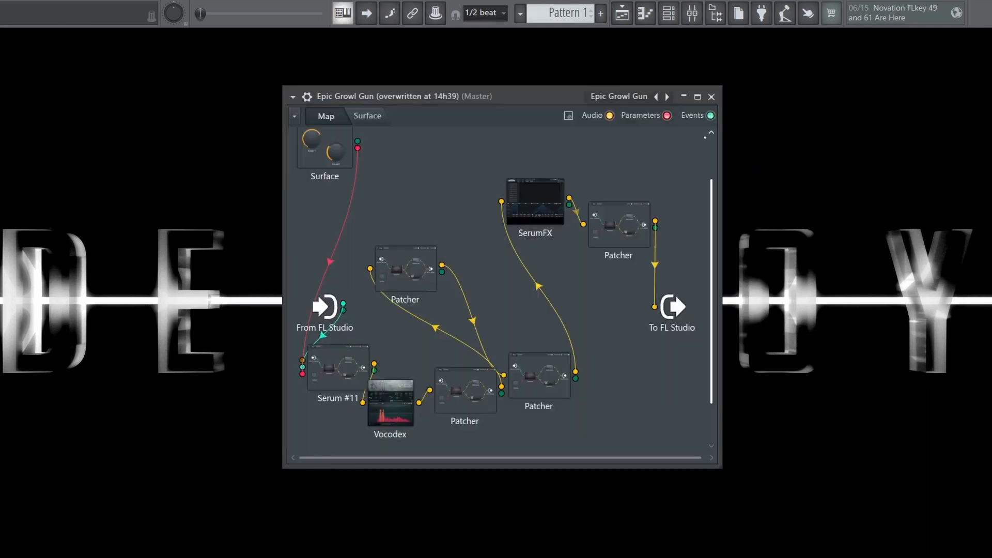
double_click(625, 222)
double_click(508, 401)
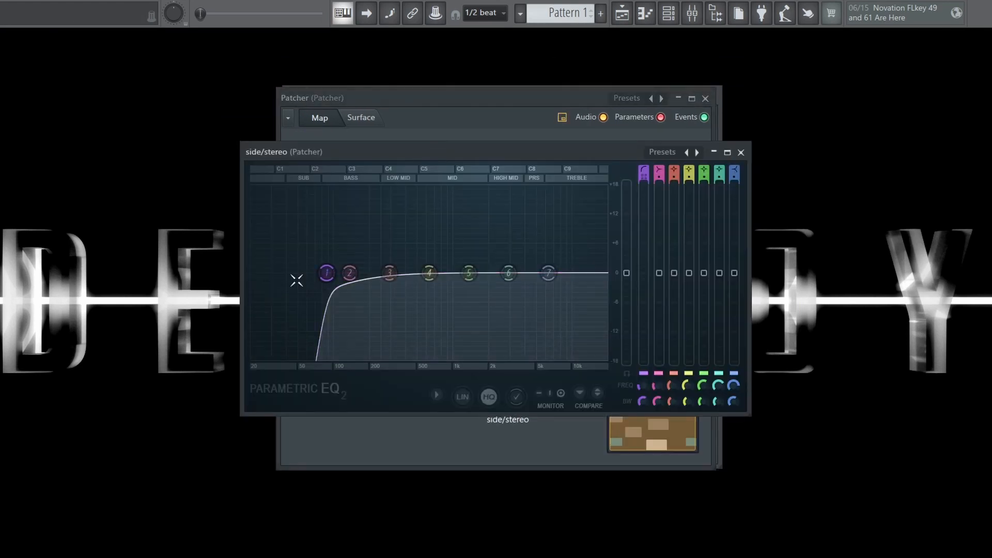
left_click(740, 152)
left_click(705, 98)
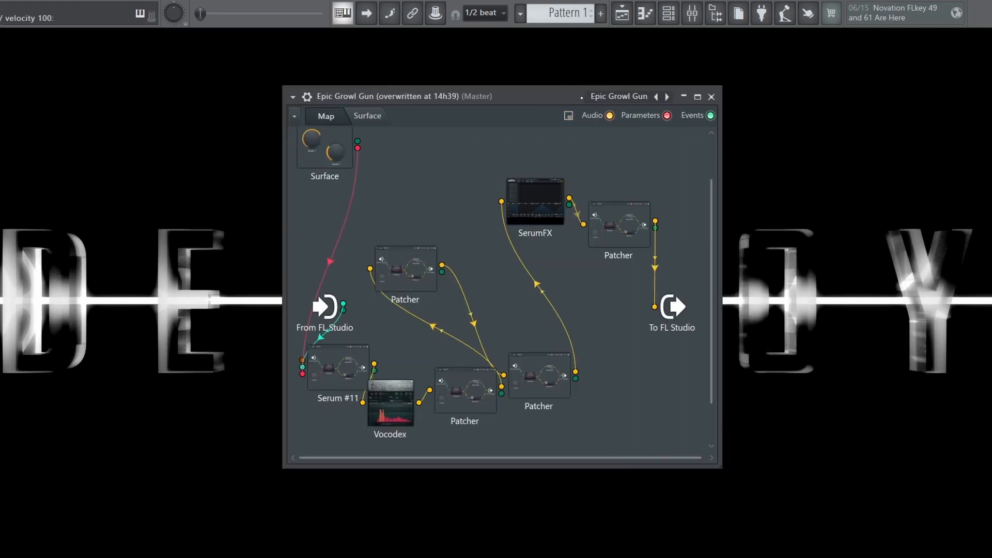
Review the top Serum inside the Serum #11 Patcher and trigger the Sustain control on the Epic Growl Gun surface.
double_click(338, 367)
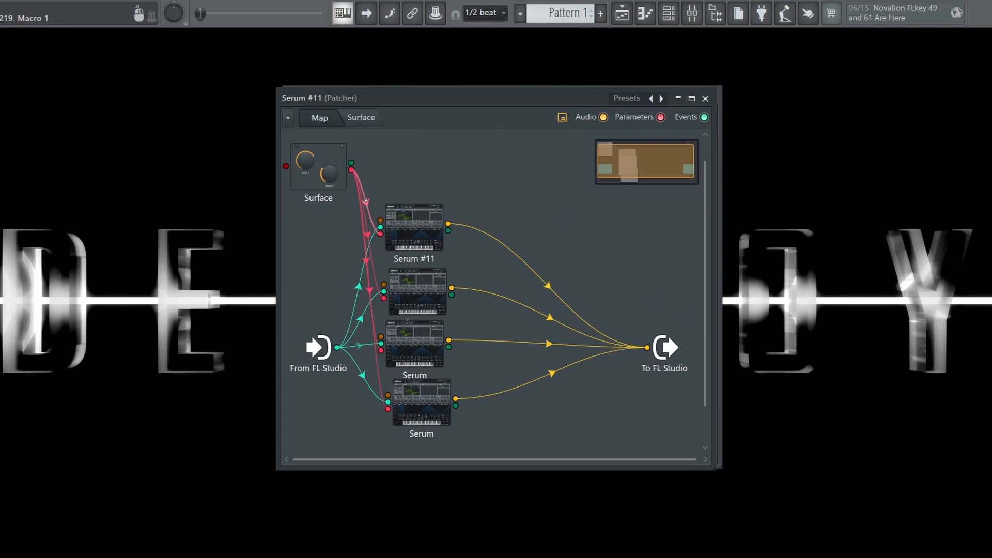
double_click(394, 329)
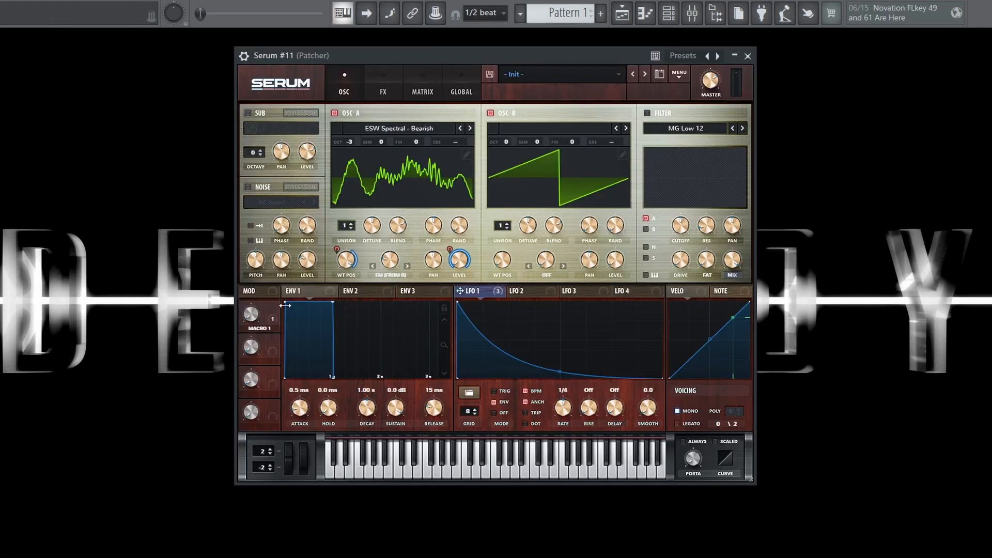
left_click(748, 56)
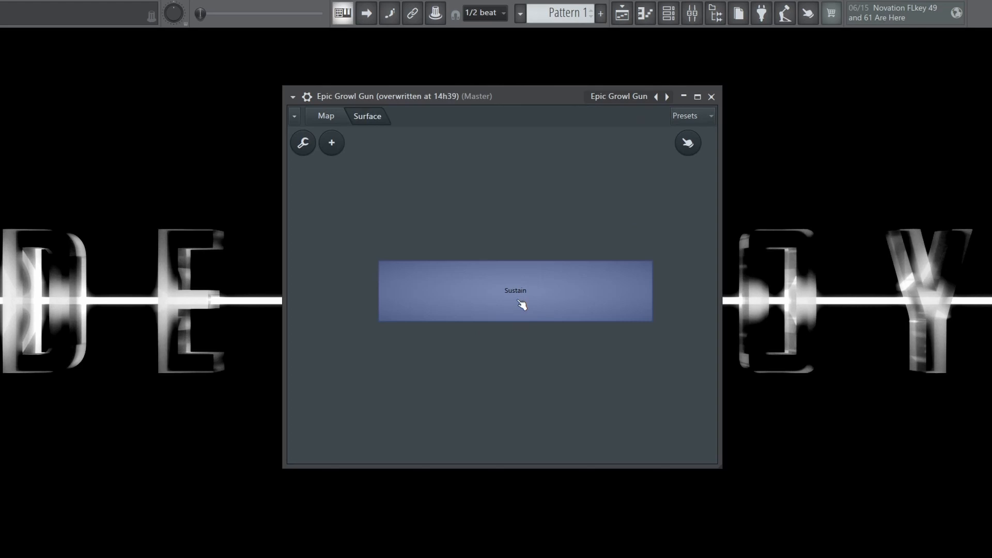
left_click(518, 300)
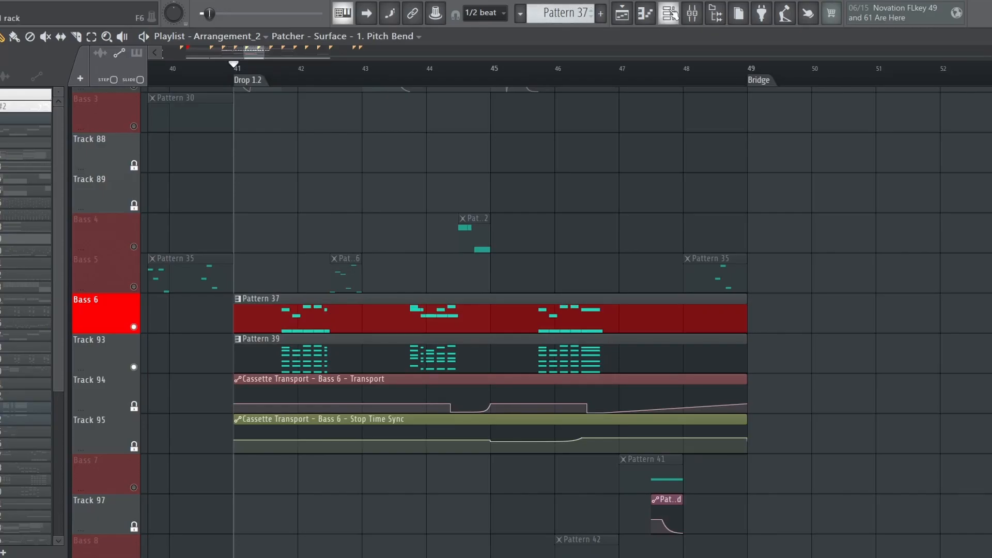
Open the Bass 6 Patcher from the channel rack and inspect its Rezonator.
key("F6")
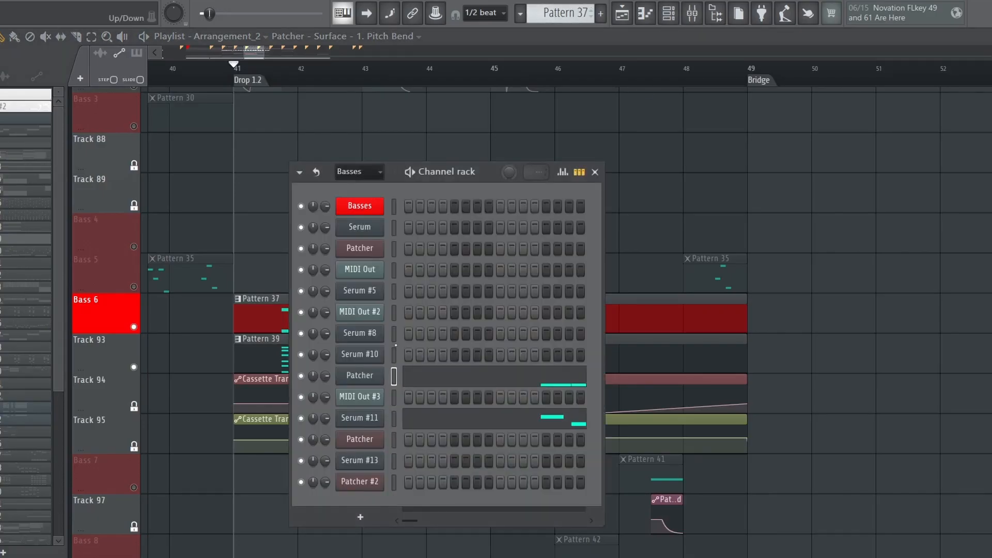
left_click(376, 381)
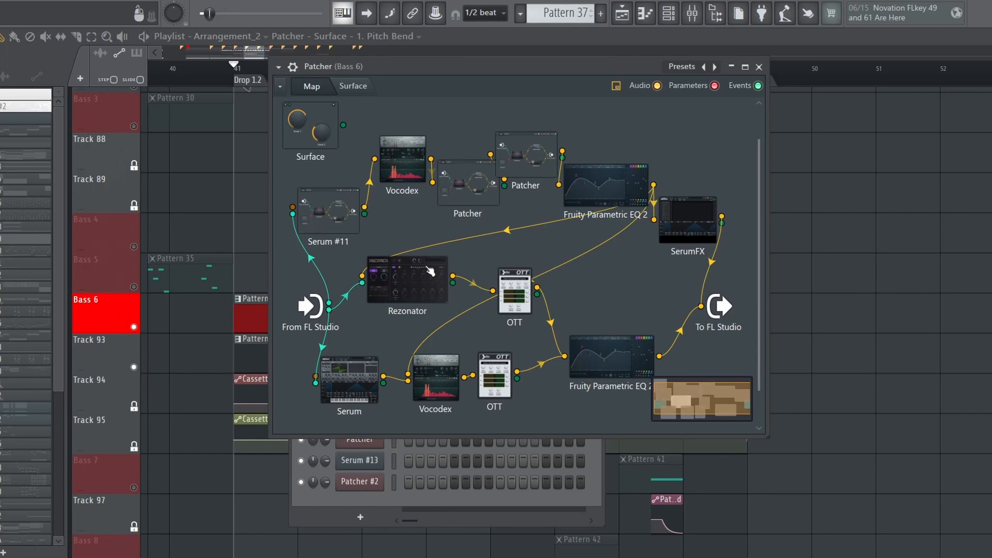
double_click(415, 278)
left_click(801, 102)
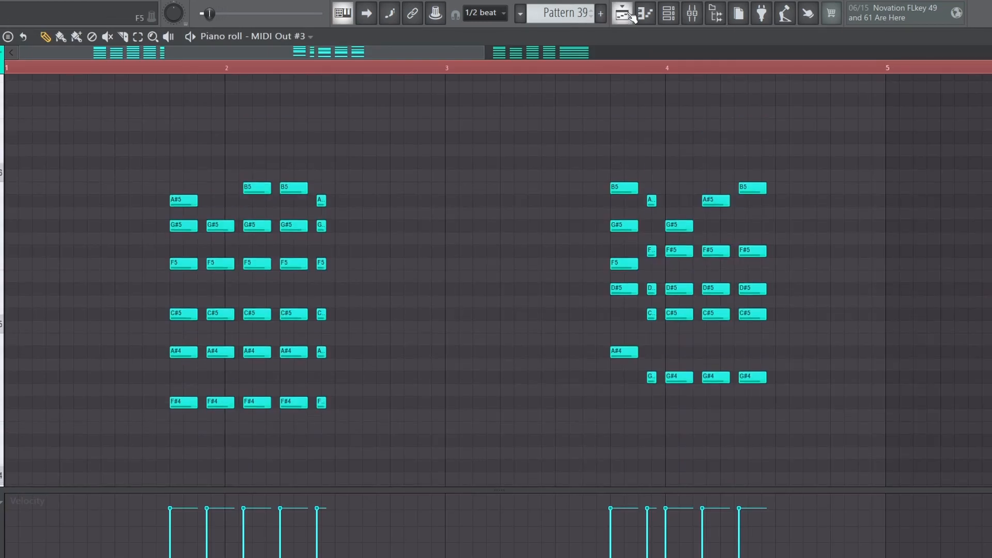
Return to the playlist and play the Bass 6 section of Drop 1.2.
left_click(622, 13)
scroll(411, 493, "down", 1)
key("space")
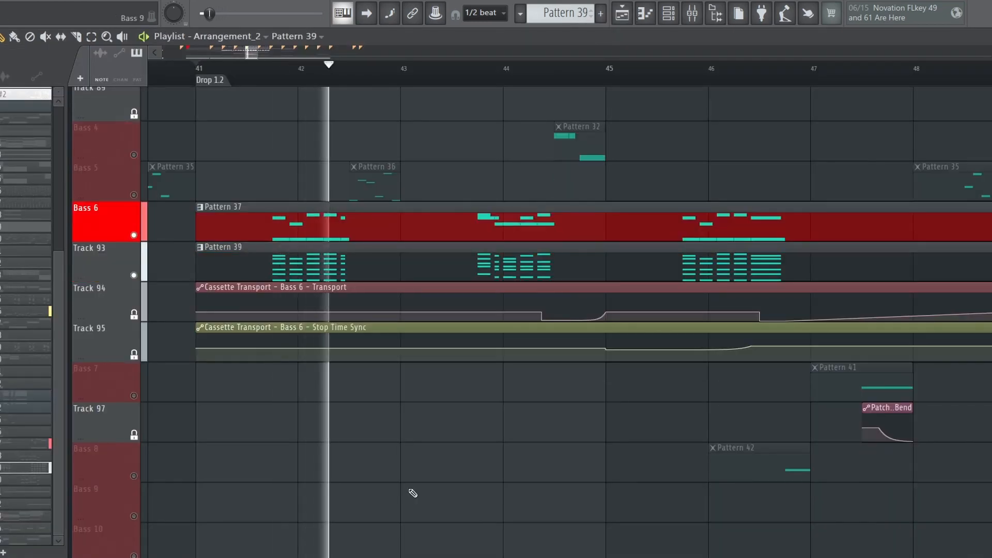